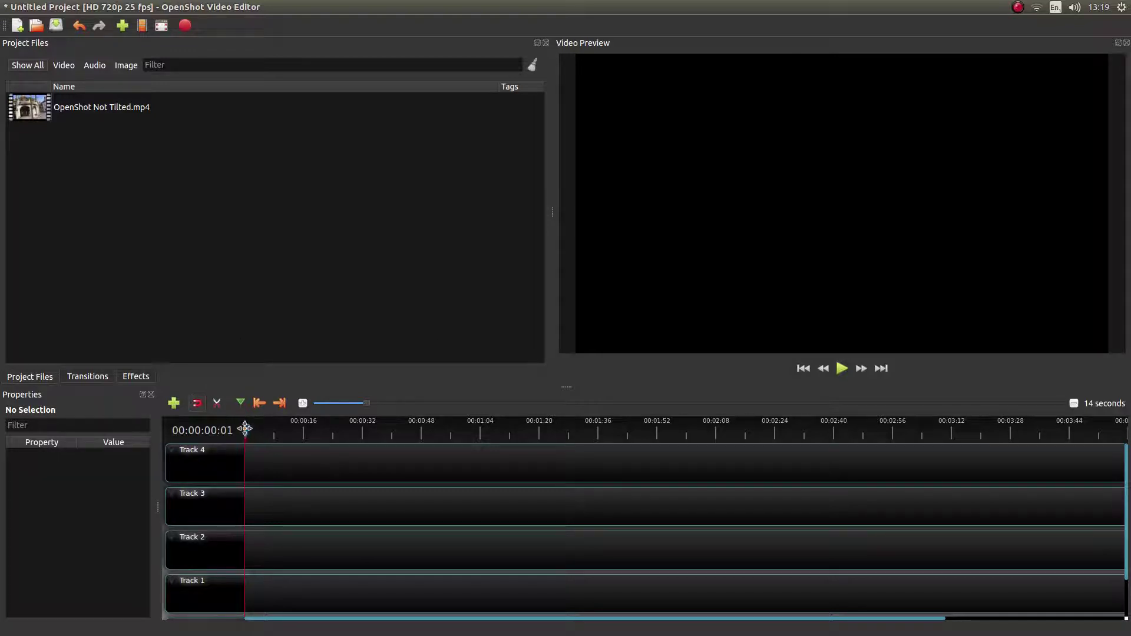
Drop OpenShot Not Tilted.mp4 from Project Files onto the start of Track 4
left_click(803, 368)
left_click_drag(71, 109, 252, 459)
right_click(380, 454)
left_click(380, 463)
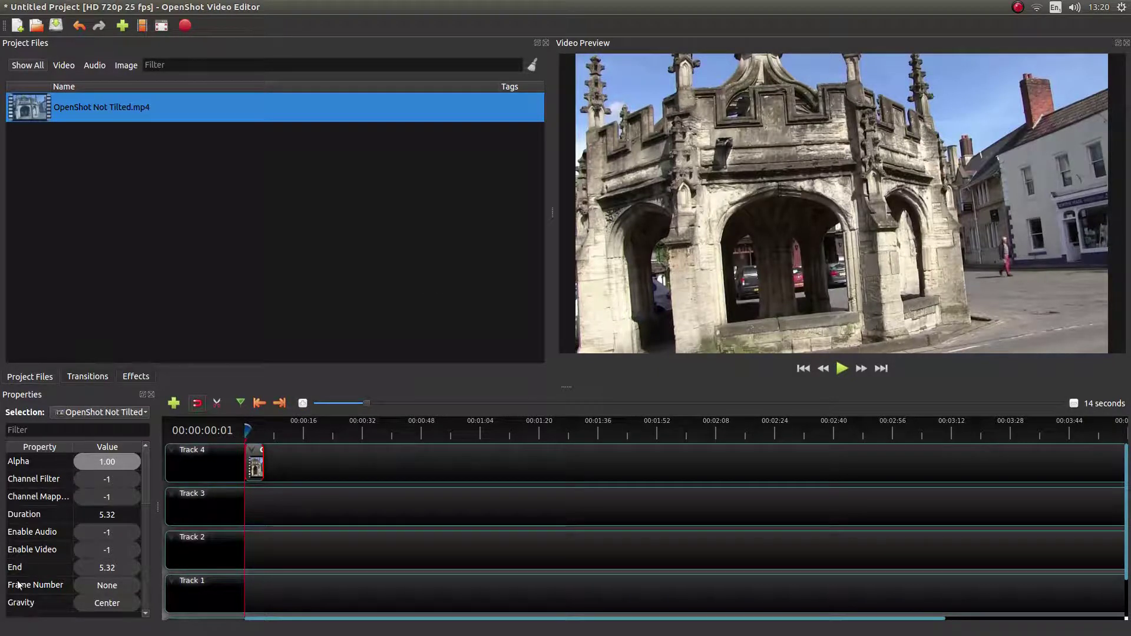
Show the Track 4 clip's Properties and scroll to its Rotation and Scale fields
right_click(255, 466)
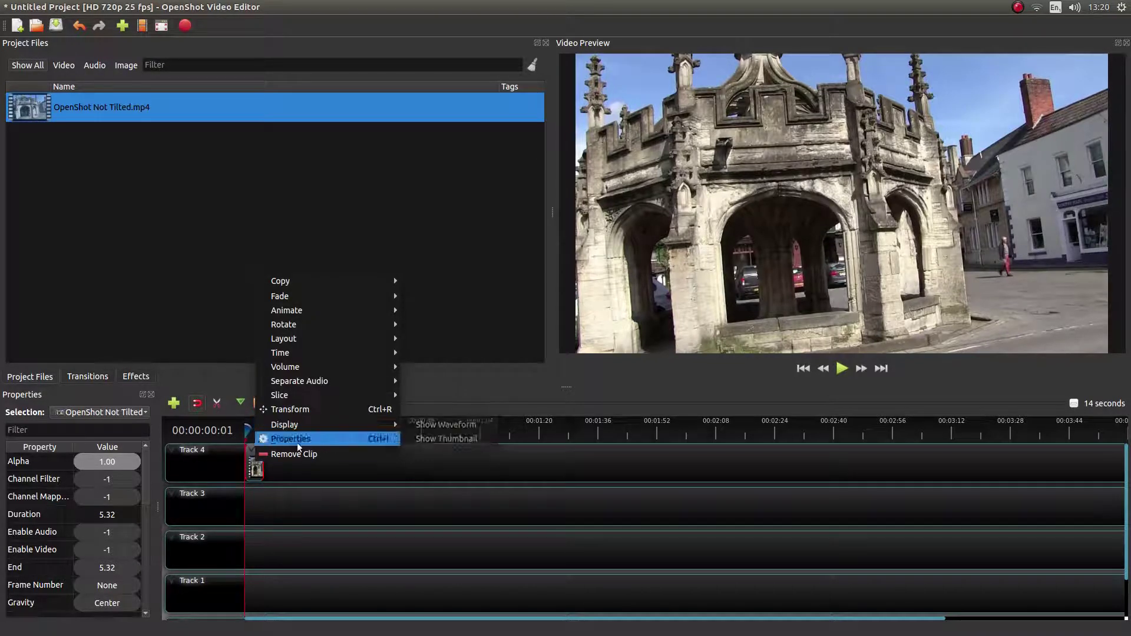
left_click(256, 165)
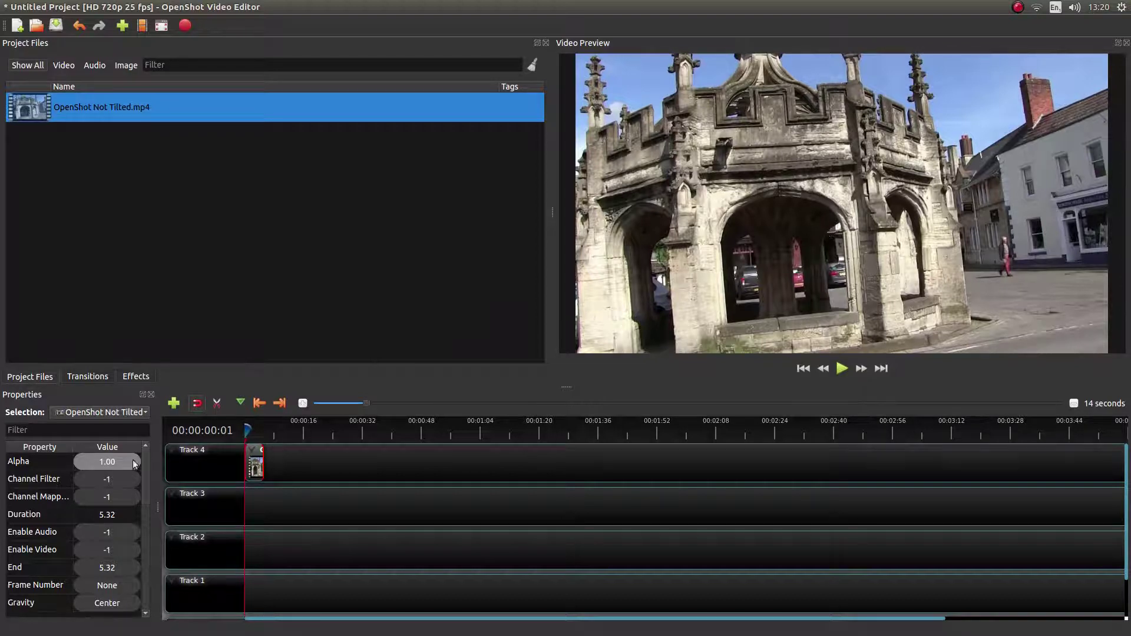
left_click_drag(148, 459, 132, 484)
scroll(101, 488, "down", 3)
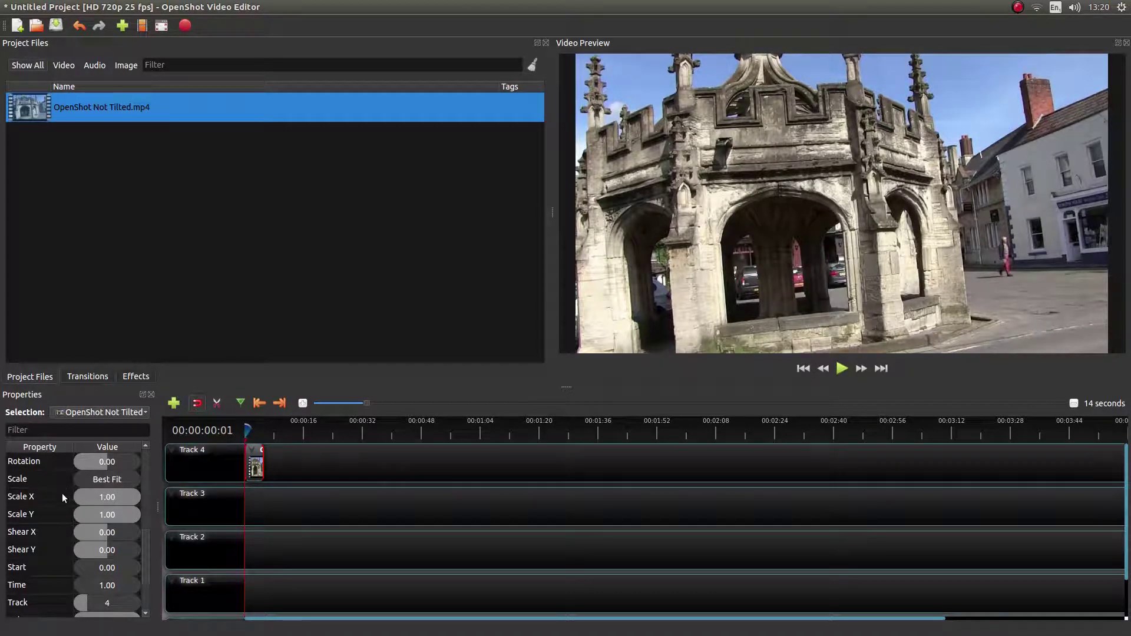
scroll(56, 494, "up", 1)
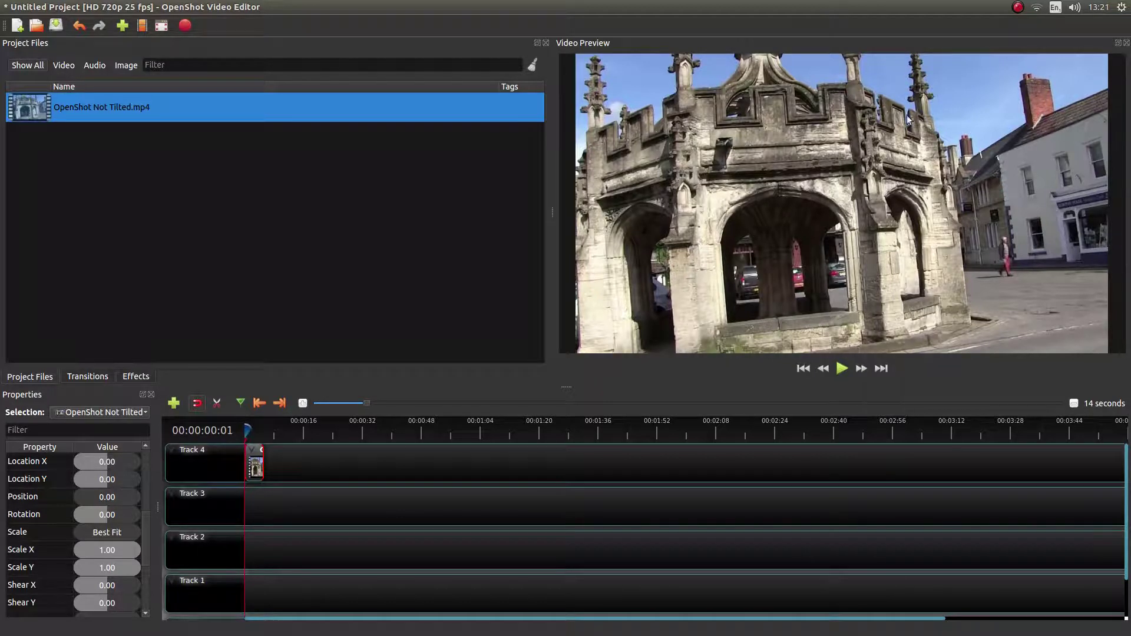
Set the clip's Rotation to 4 degrees, correcting an initial value of 6
left_click(107, 514)
left_click_drag(108, 513, 108, 513)
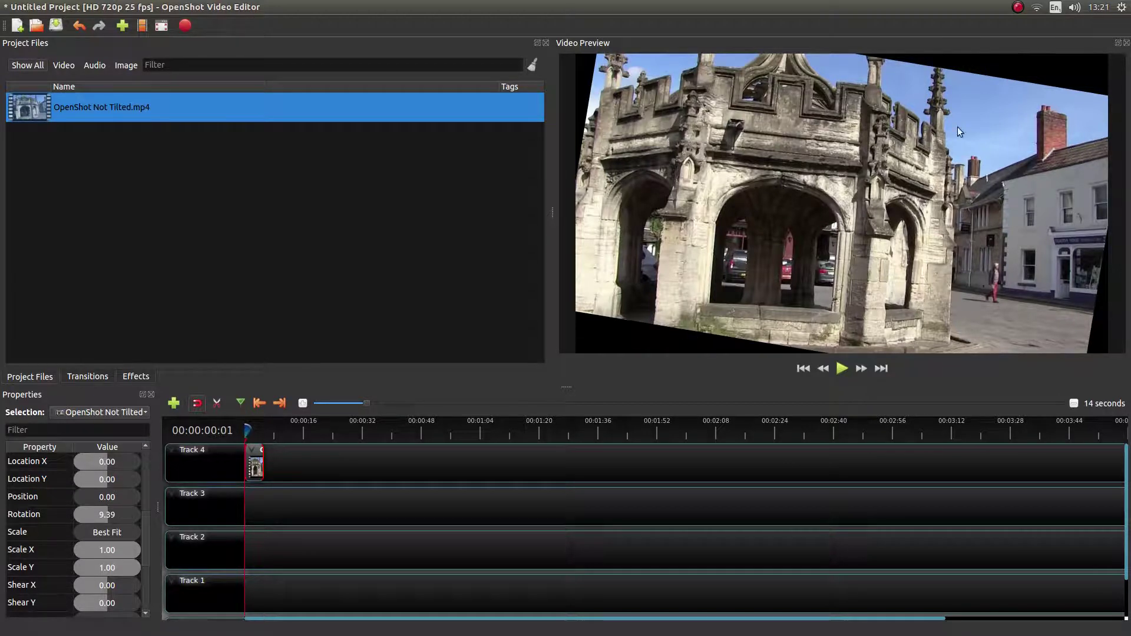
left_click(106, 516)
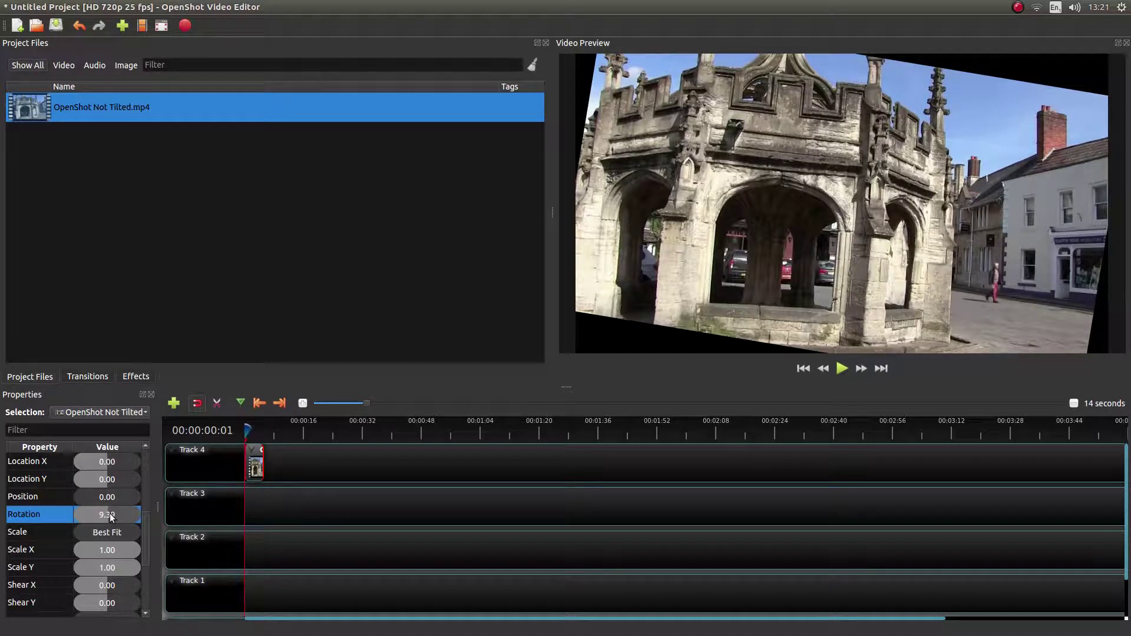
key("Return")
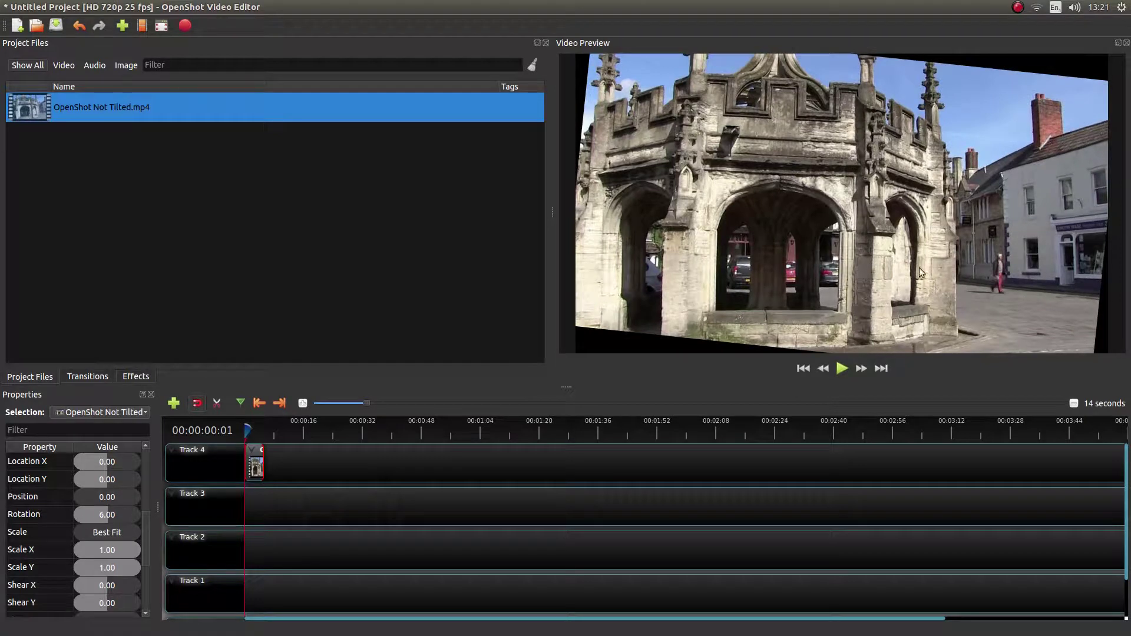
left_click(111, 514)
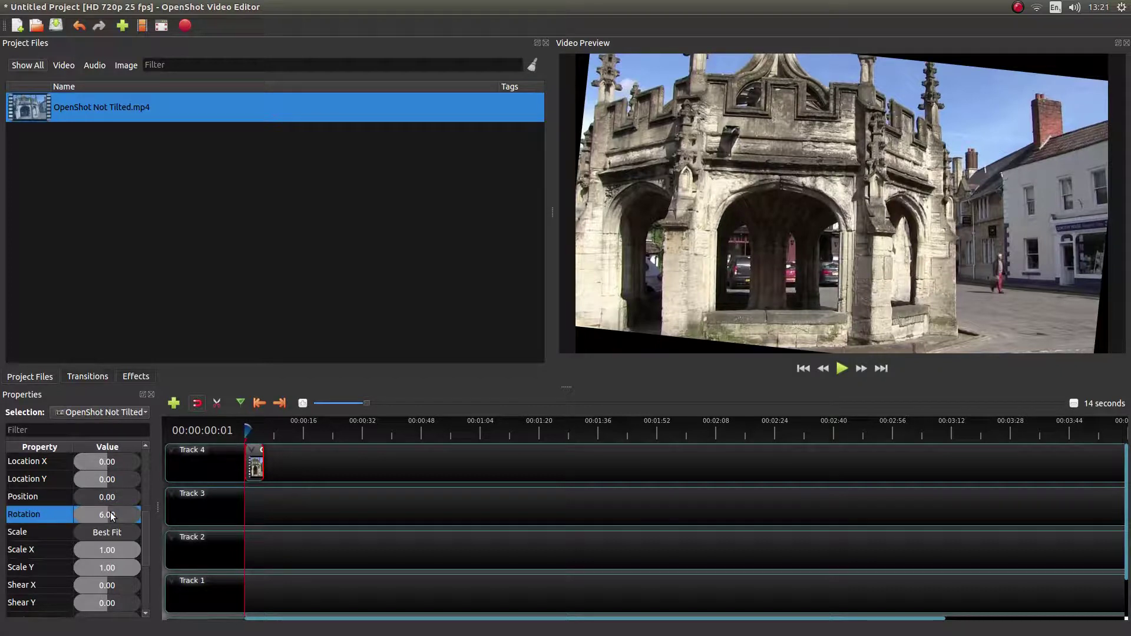
double_click(112, 514)
type("4")
key("Return")
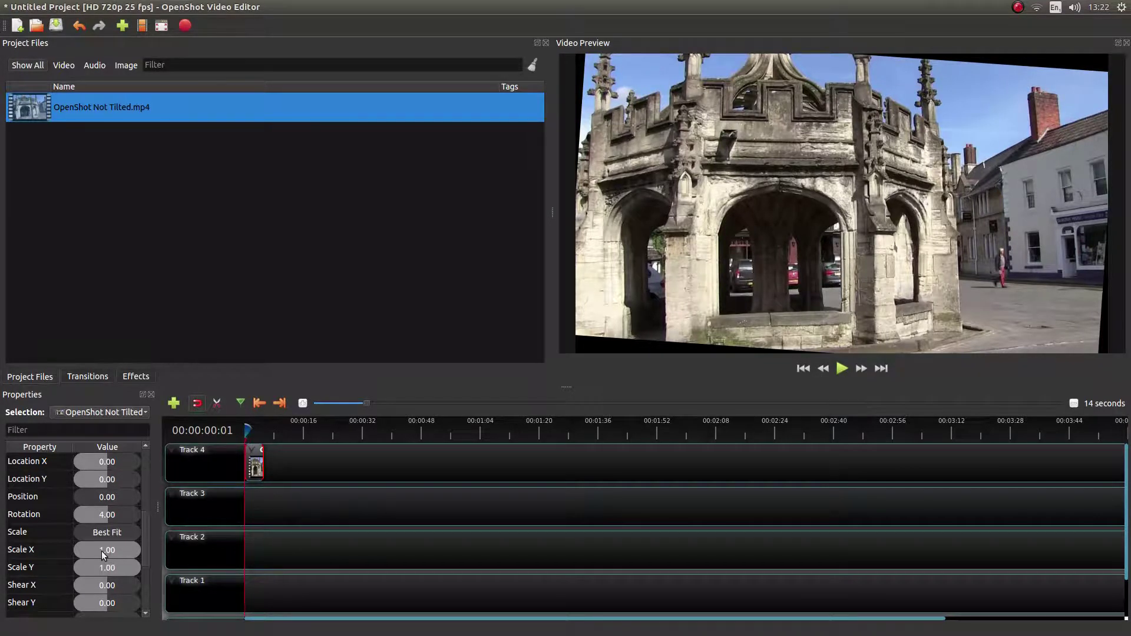
left_click_drag(95, 549, 123, 554)
left_click_drag(139, 550, 232, 549)
left_click(110, 548)
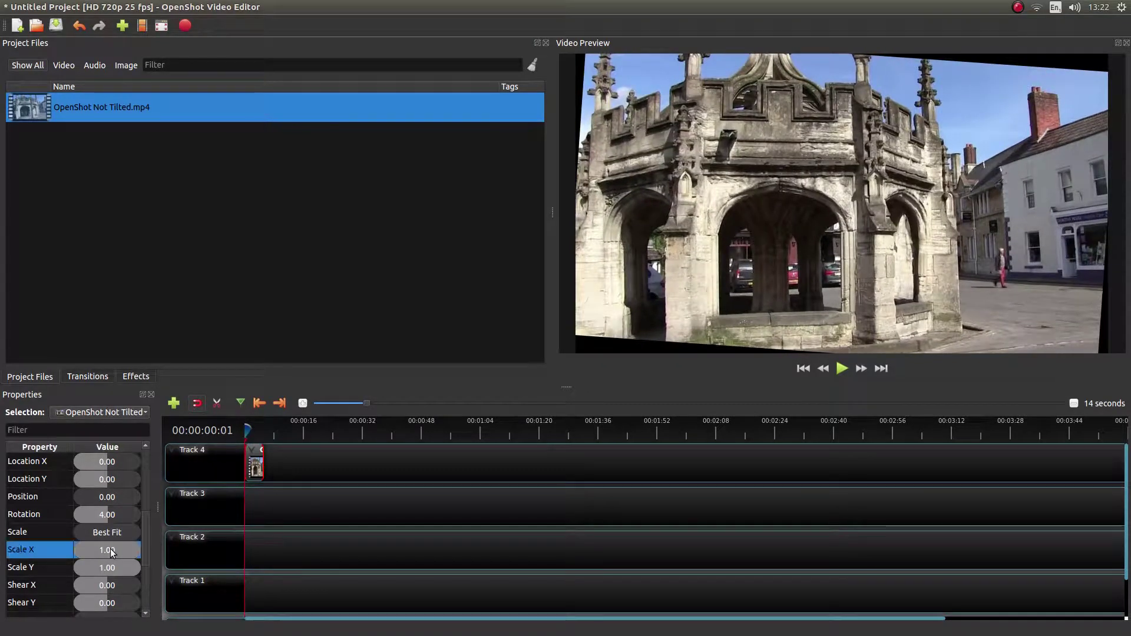
double_click(111, 549)
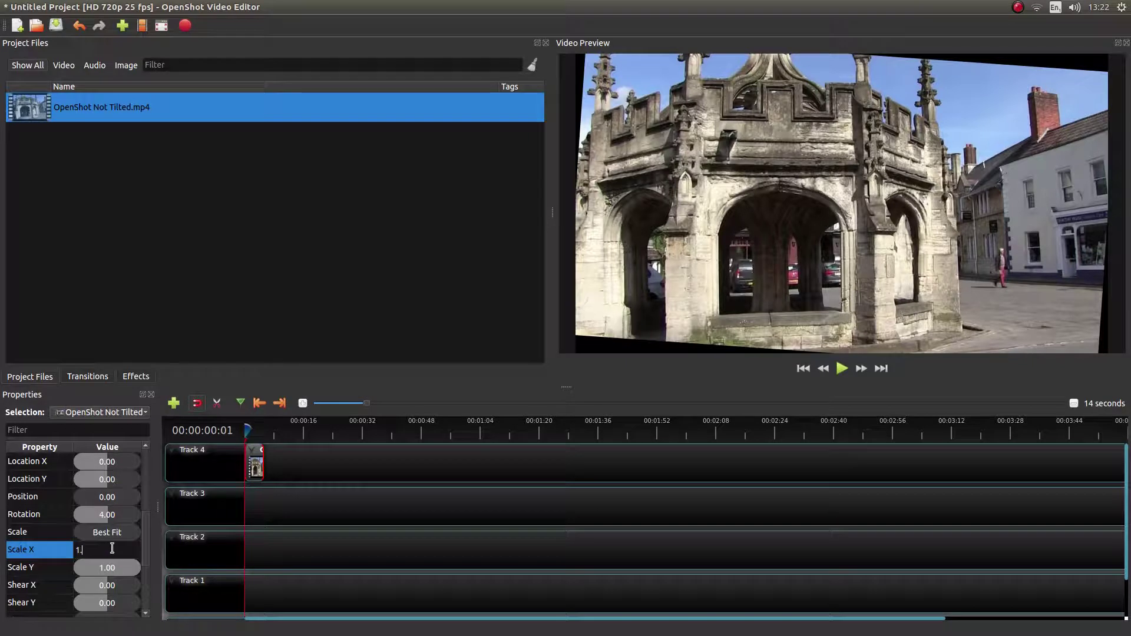
type("1")
key("Return")
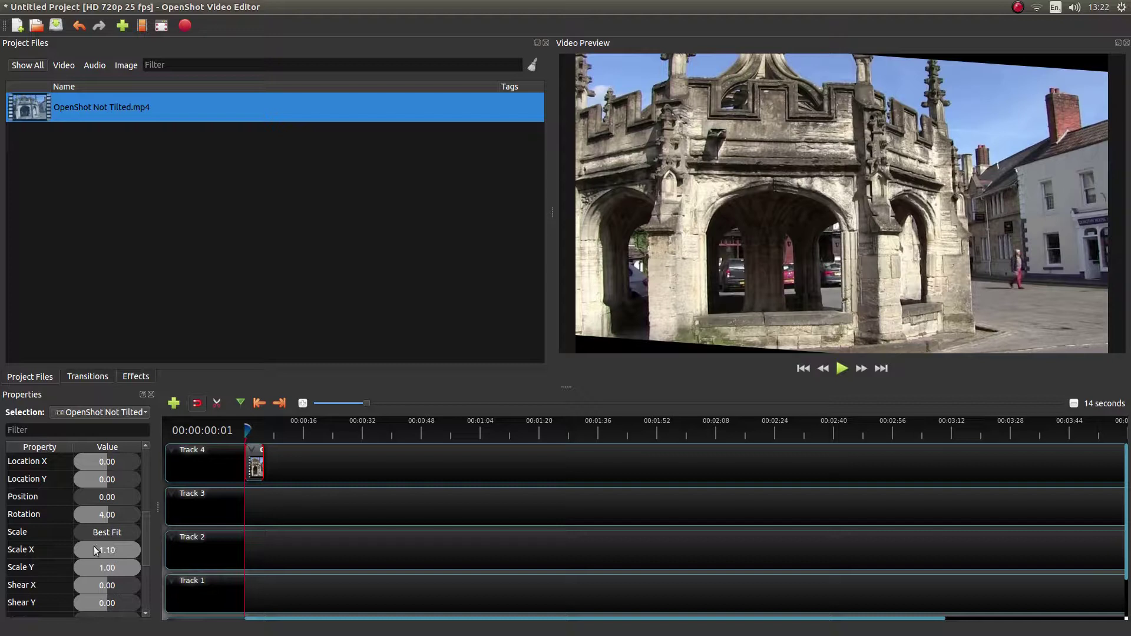
left_click_drag(96, 549, 165, 553)
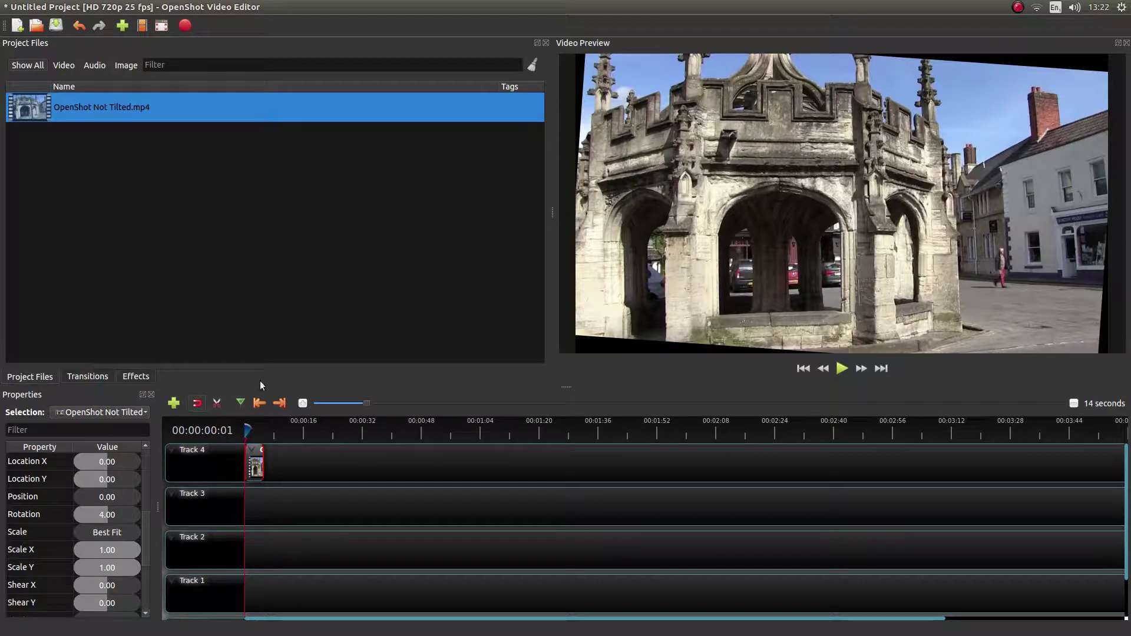
Turn on Transform for the clip and drag the preview's bottom handle down to stretch it taller
right_click(256, 458)
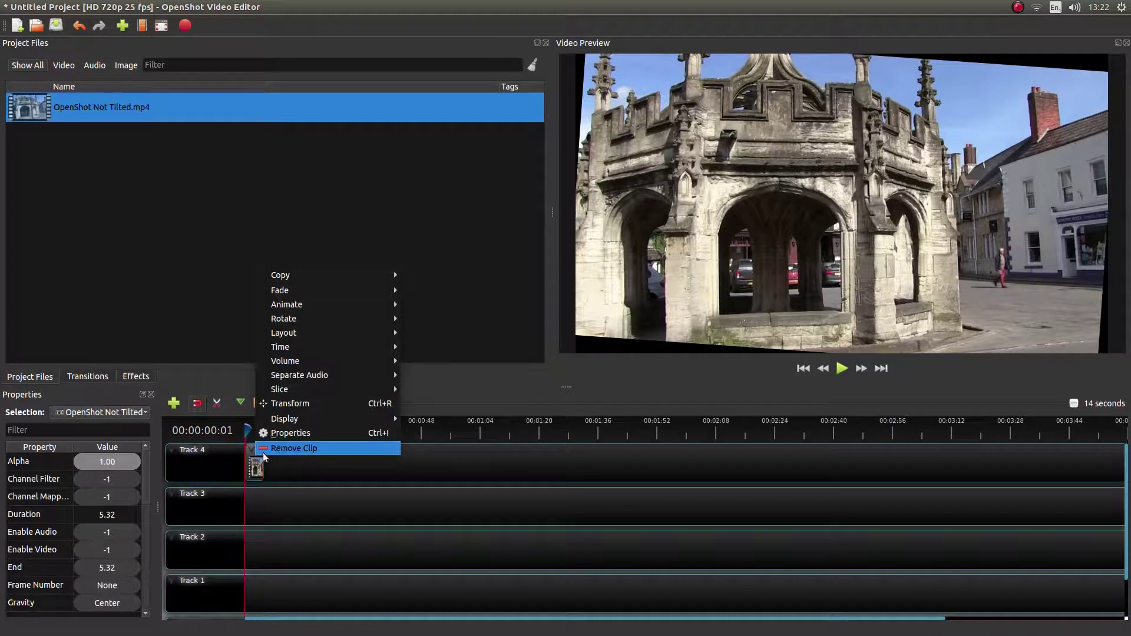
left_click(307, 405)
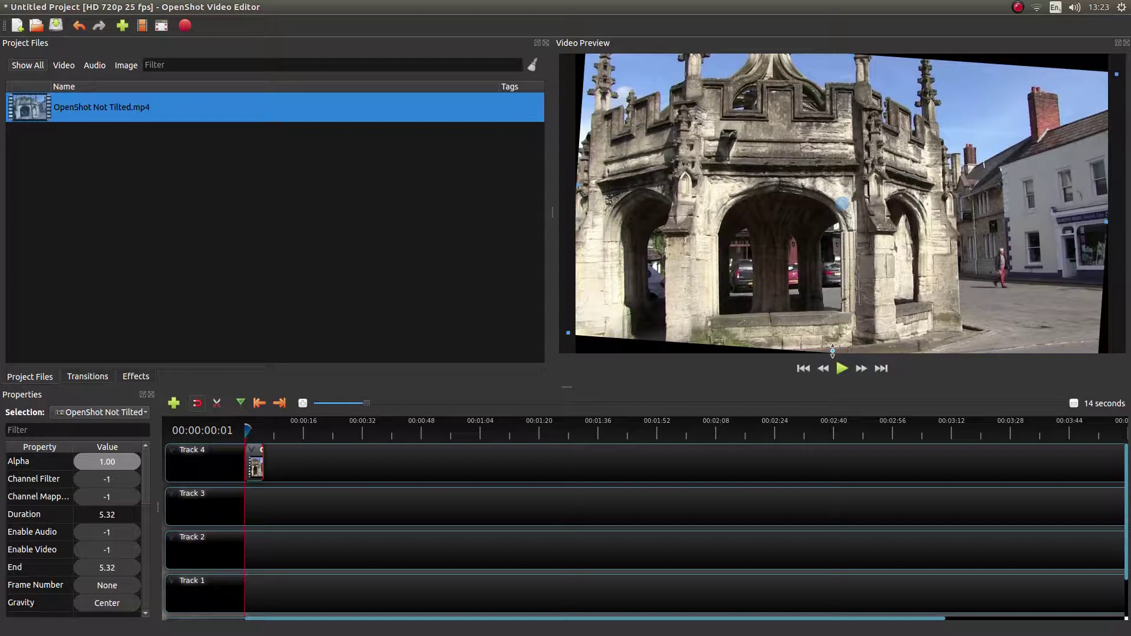
left_click_drag(833, 353, 835, 375)
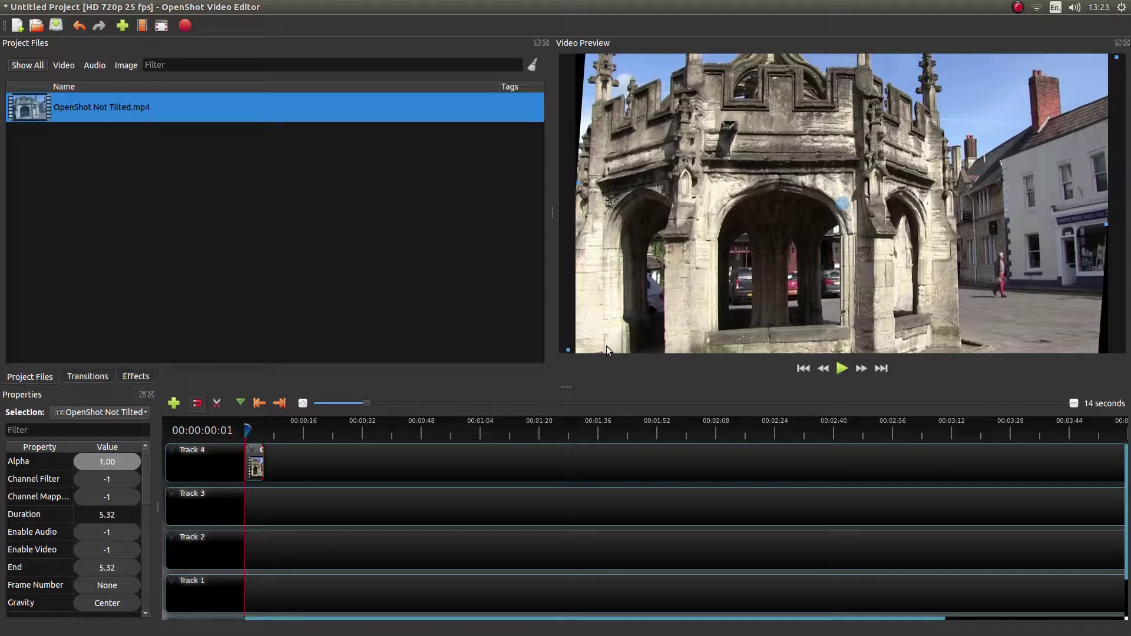
Set the clip's Scale X to 1.13 so it matches Scale Y
scroll(24, 489, "down", 2)
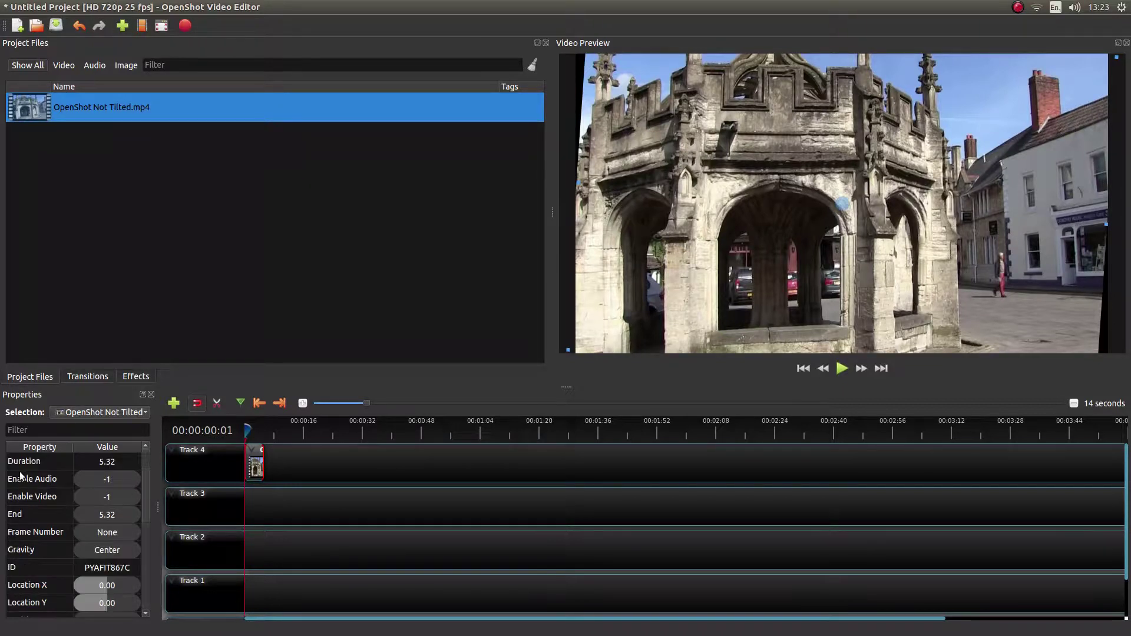
scroll(26, 503, "down", 1)
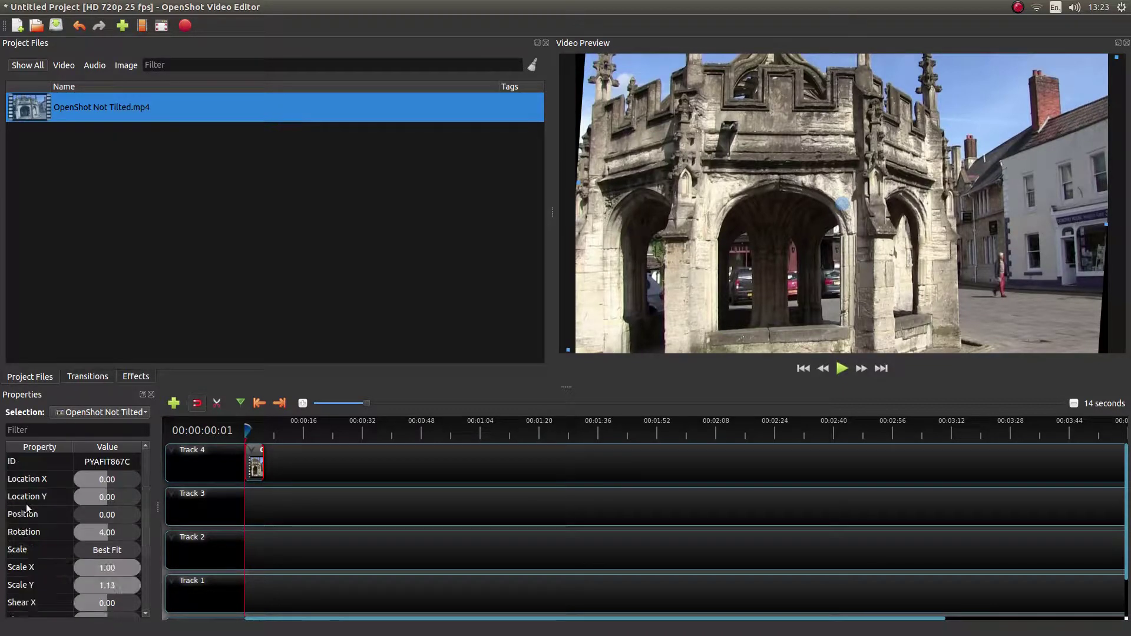
scroll(26, 504, "down", 1)
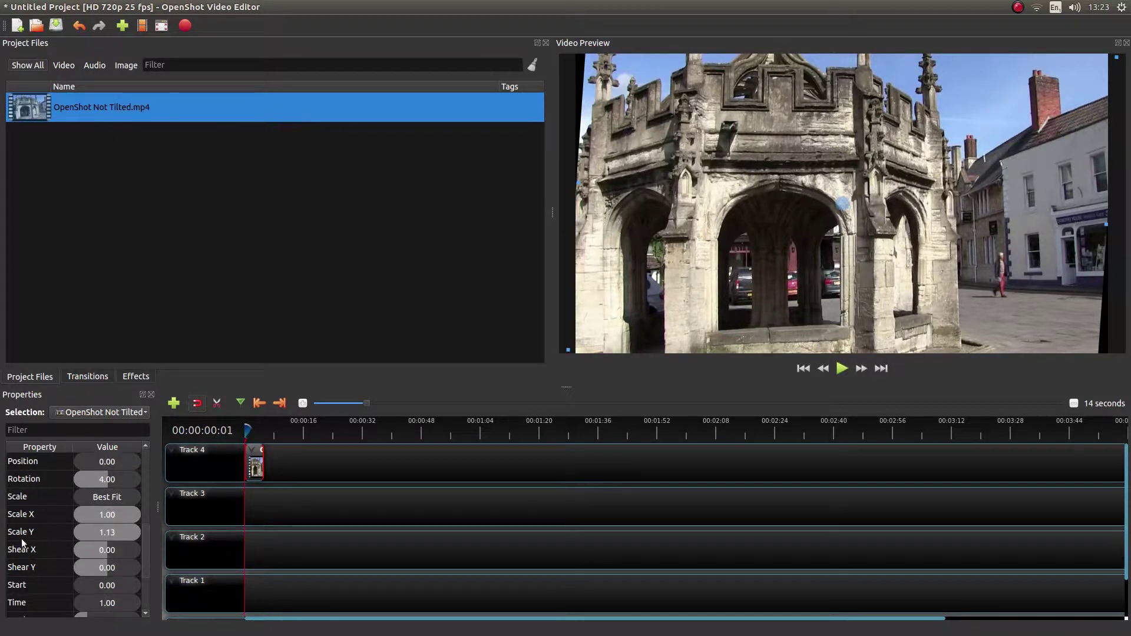
left_click(100, 515)
type("1")
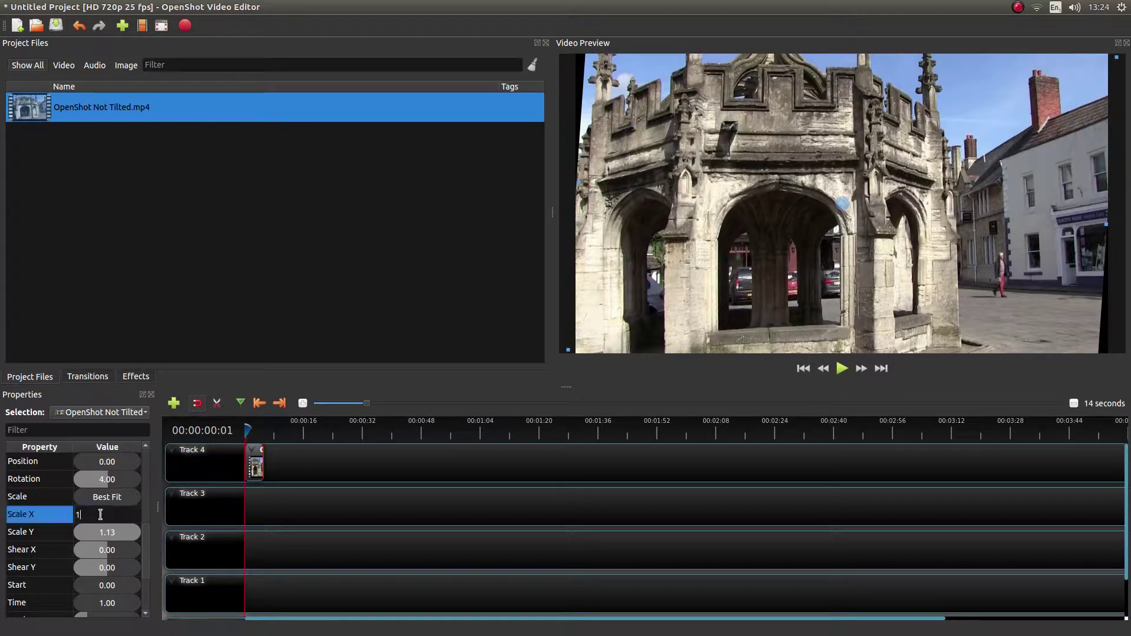
type(".13")
key("Return")
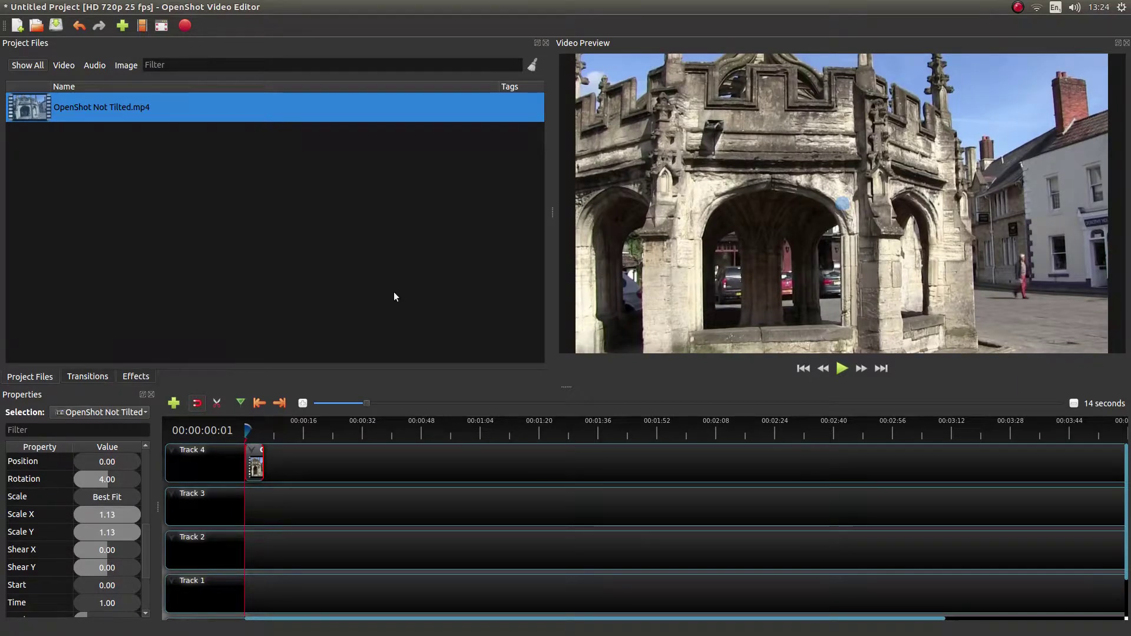
left_click(279, 404)
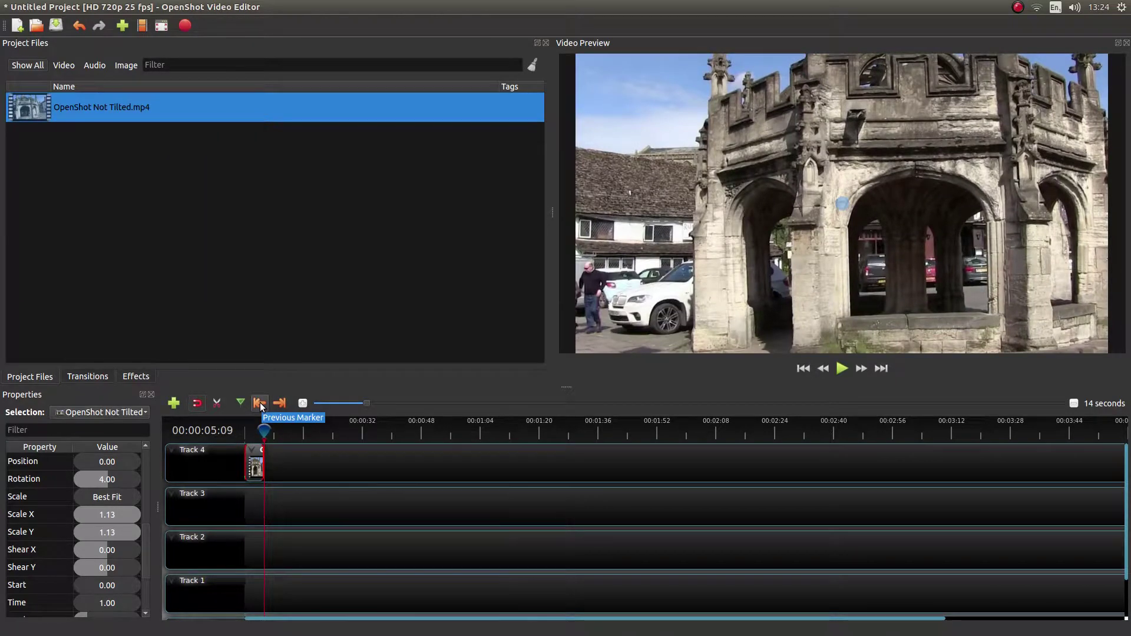
left_click(261, 404)
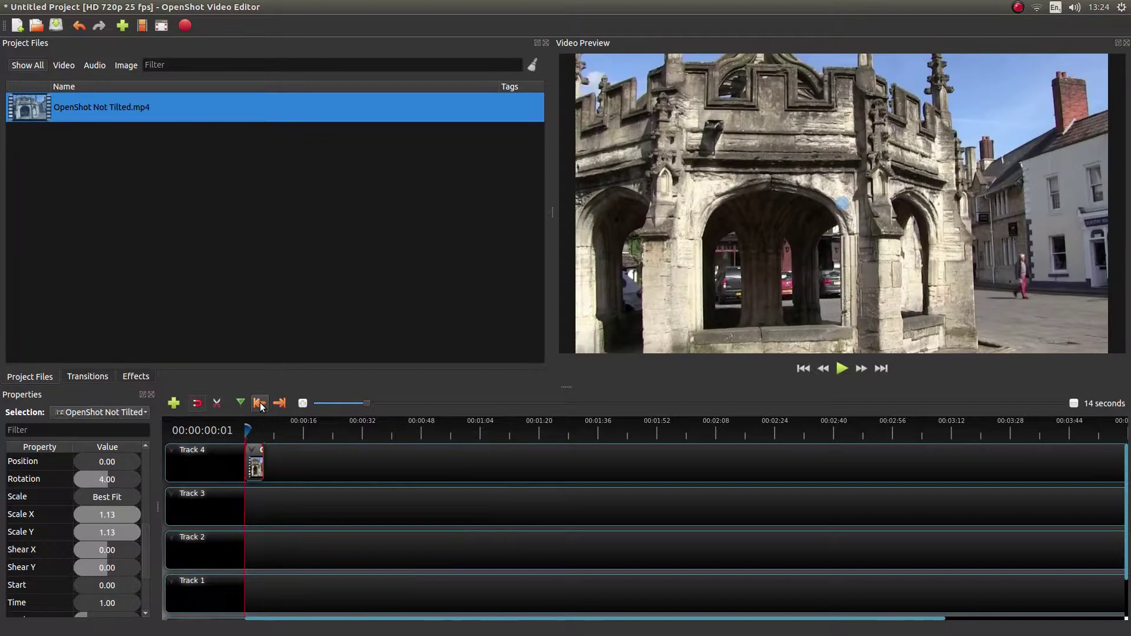